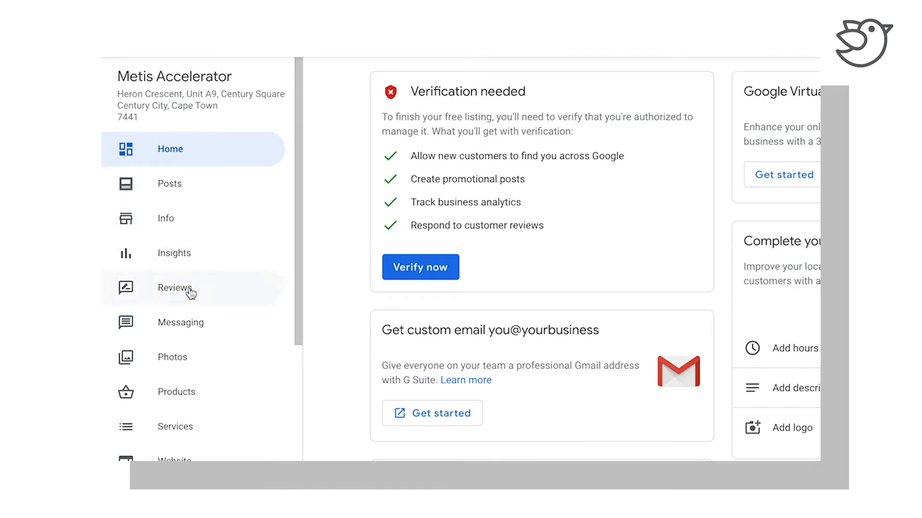
Look over the management sections for the Metis Accelerator listing and open its Info page
scroll(212, 369, down, 6)
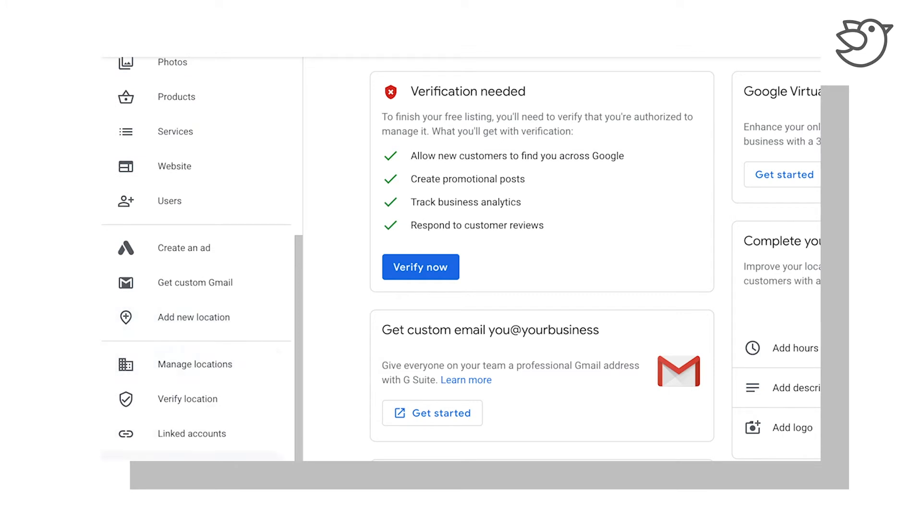
scroll(204, 159, up, 6)
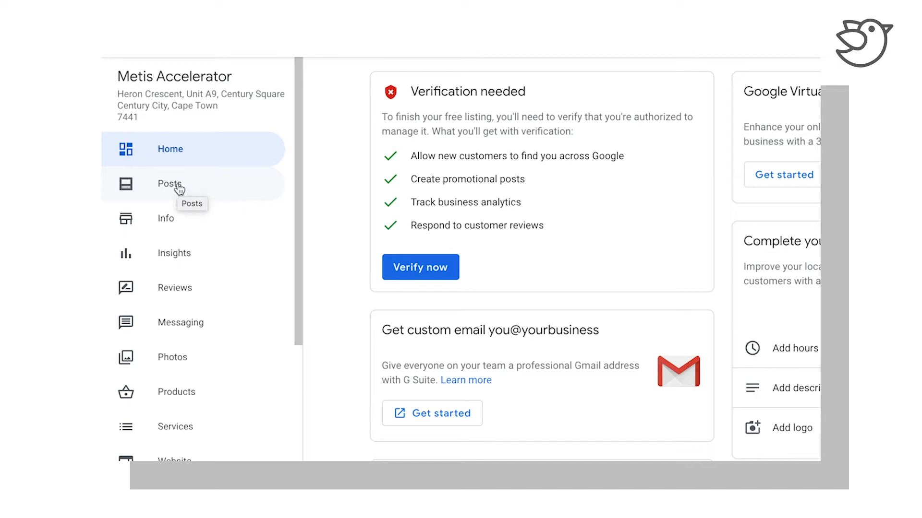
click(219, 226)
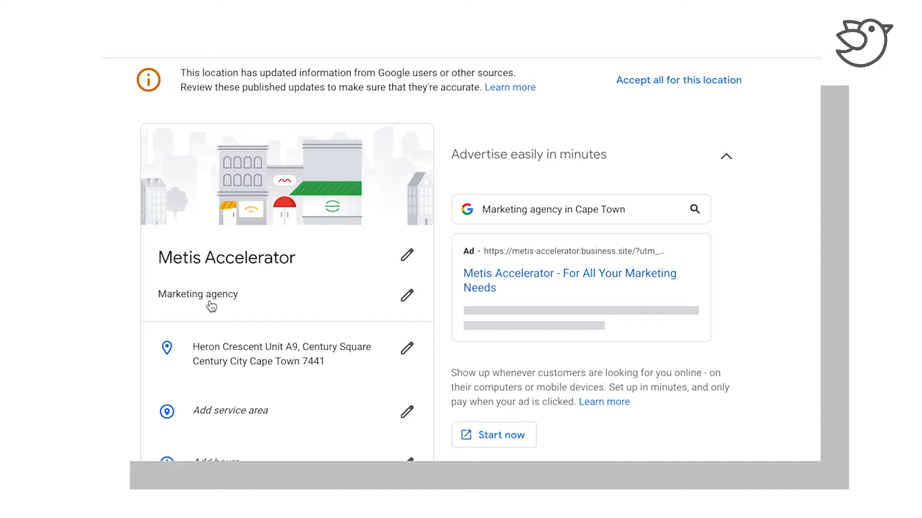
Examine the listing's category, address, service area, hours, phone, website and other business details on the Info page
scroll(212, 306, down, 4)
scroll(211, 307, down, 9)
scroll(211, 306, up, 8)
scroll(211, 307, up, 5)
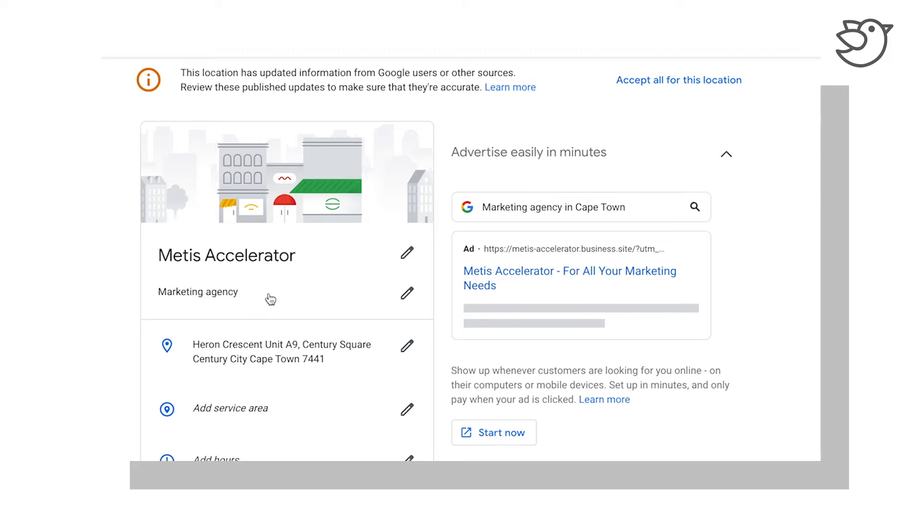
scroll(267, 298, down, 1)
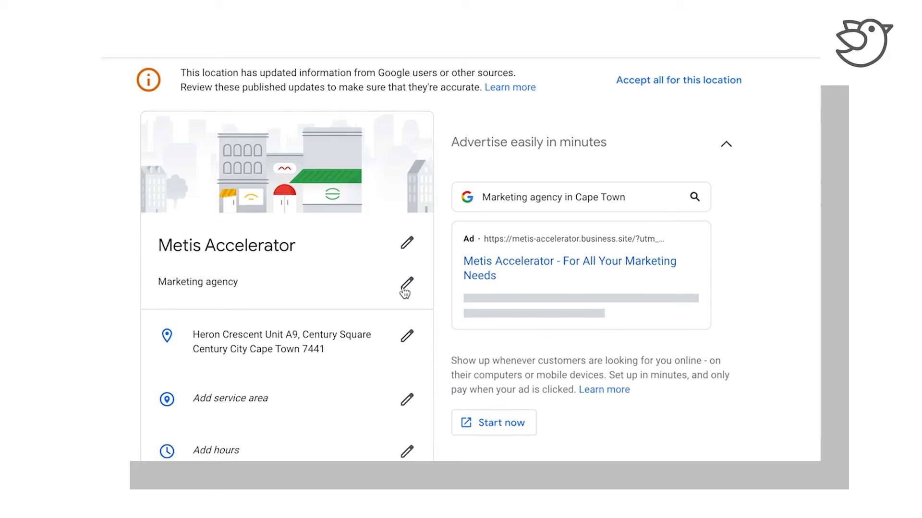
scroll(410, 289, down, 1)
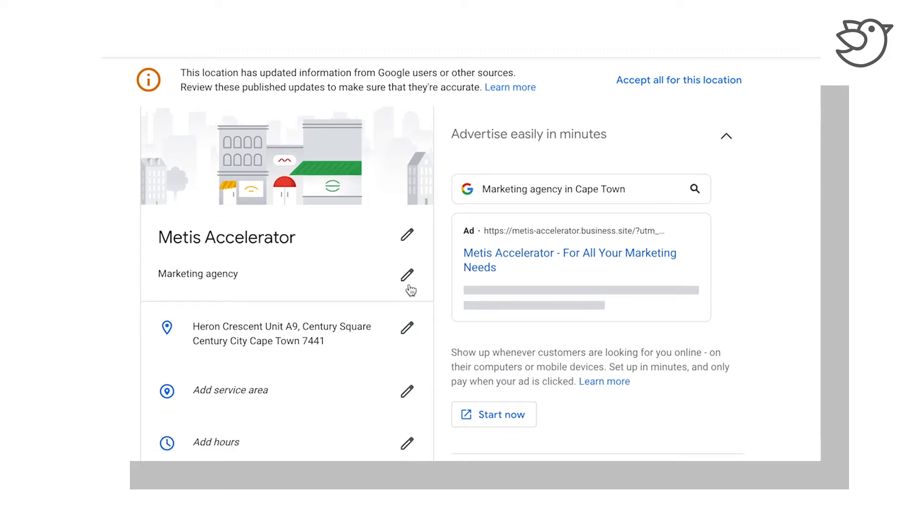
scroll(411, 290, down, 3)
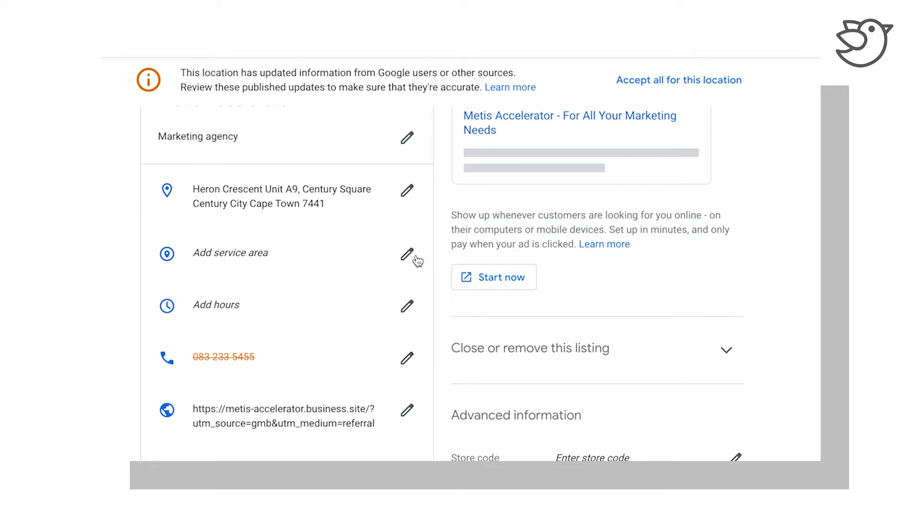
scroll(416, 262, down, 1)
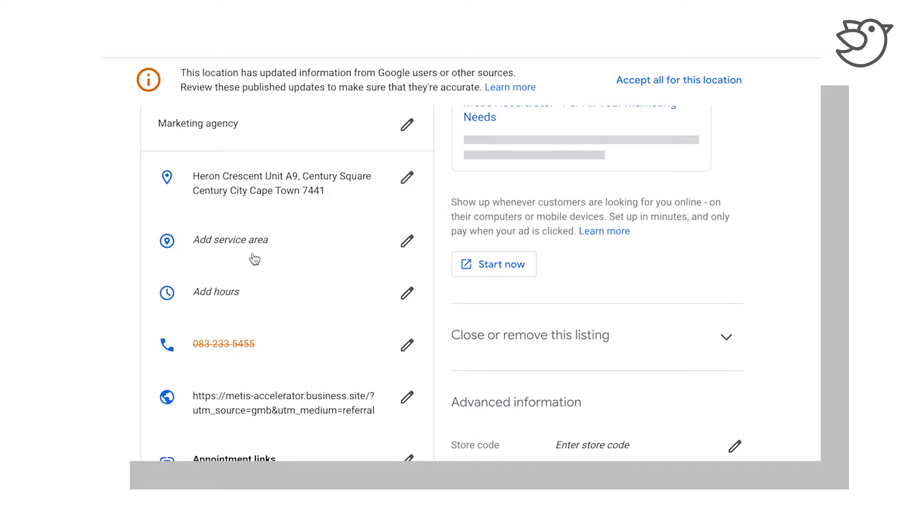
scroll(346, 288, down, 2)
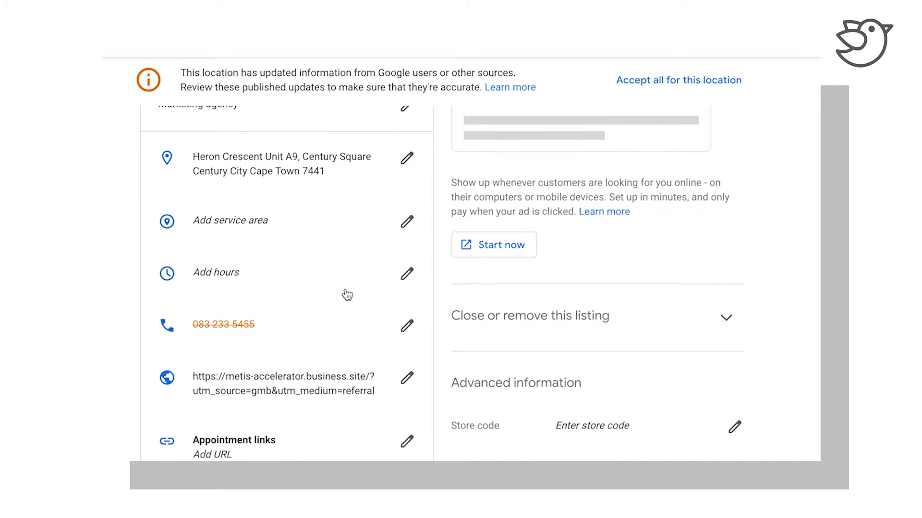
scroll(347, 295, down, 3)
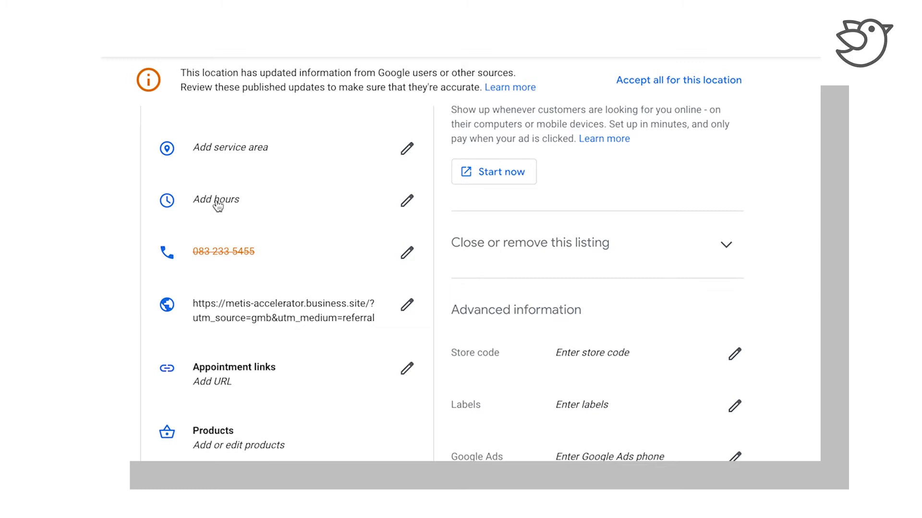
Open the business hours for editing and mark Monday through Friday as open
click(407, 200)
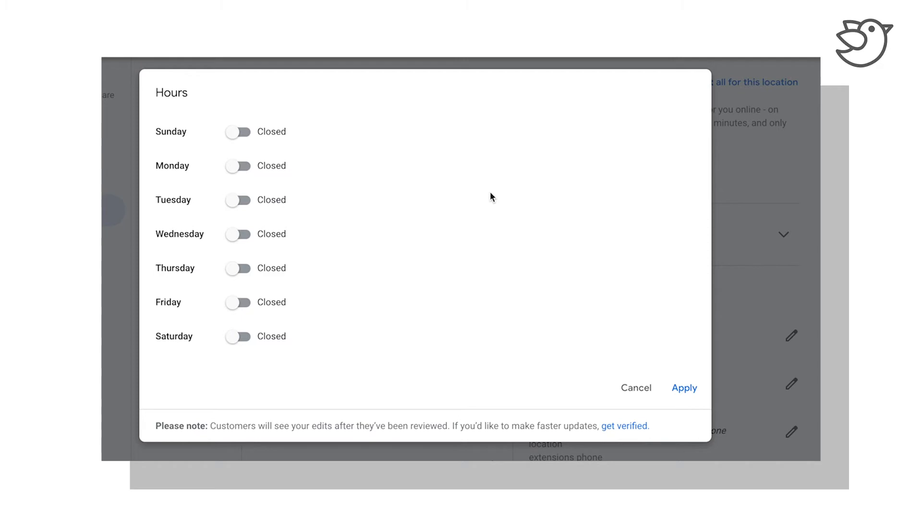
click(233, 169)
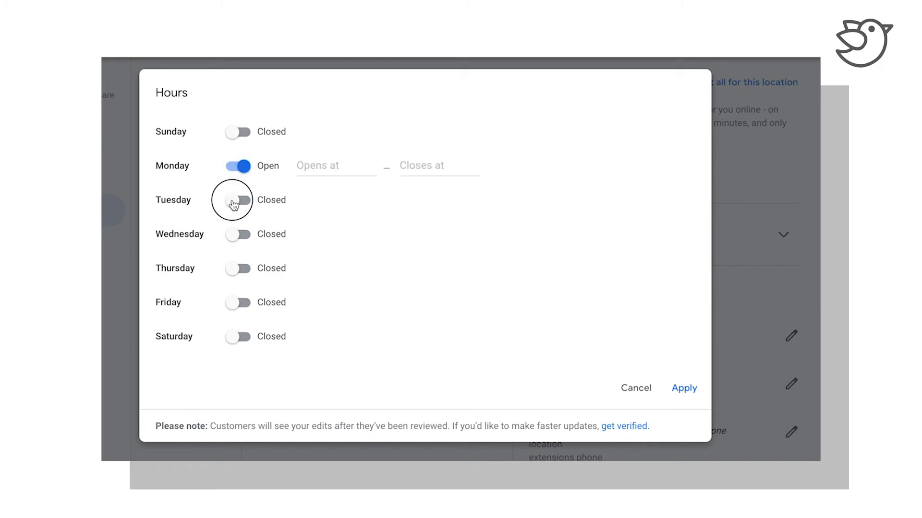
click(233, 203)
click(233, 238)
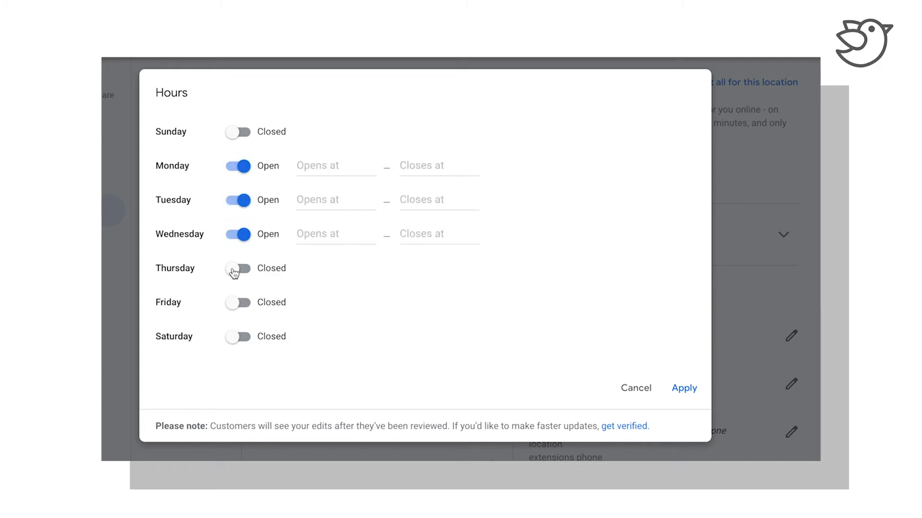
click(233, 271)
click(235, 307)
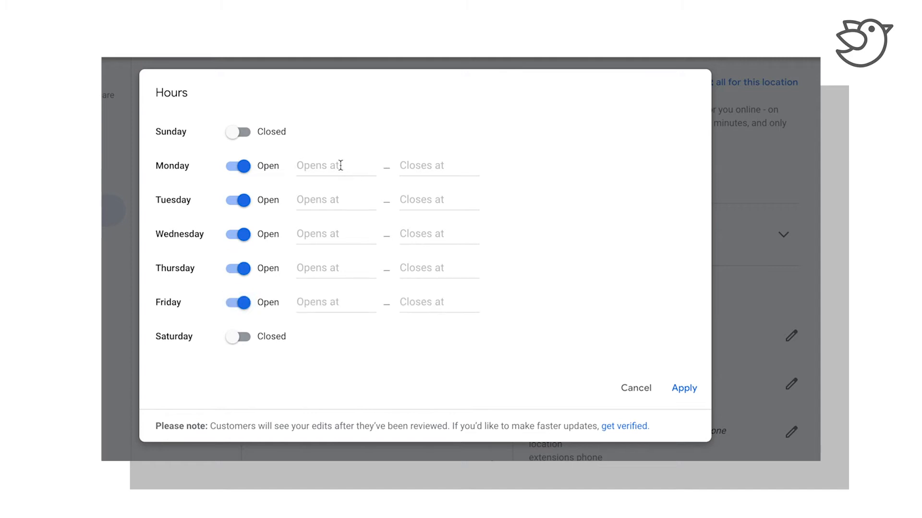
Set Monday's business hours to 8:00 AM–5:00 PM
click(340, 165)
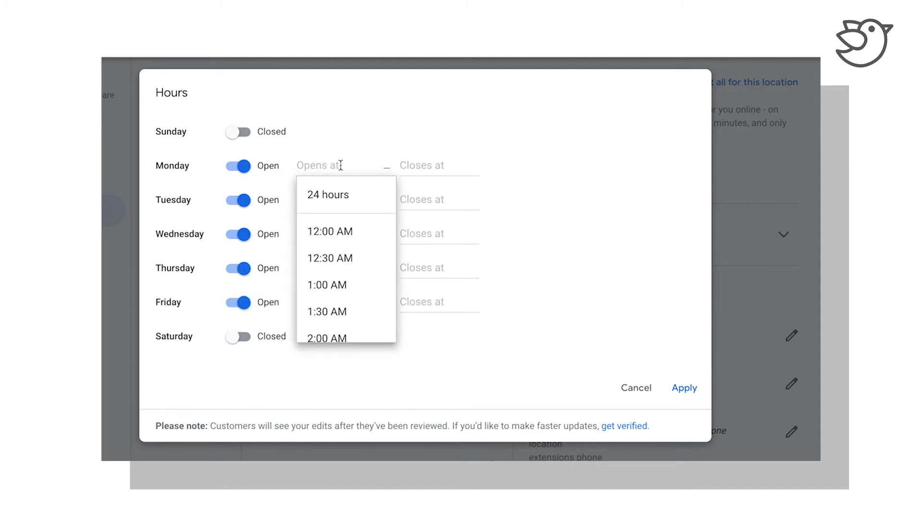
scroll(357, 288, down, 8)
scroll(356, 285, down, 3)
scroll(356, 284, up, 2)
click(361, 227)
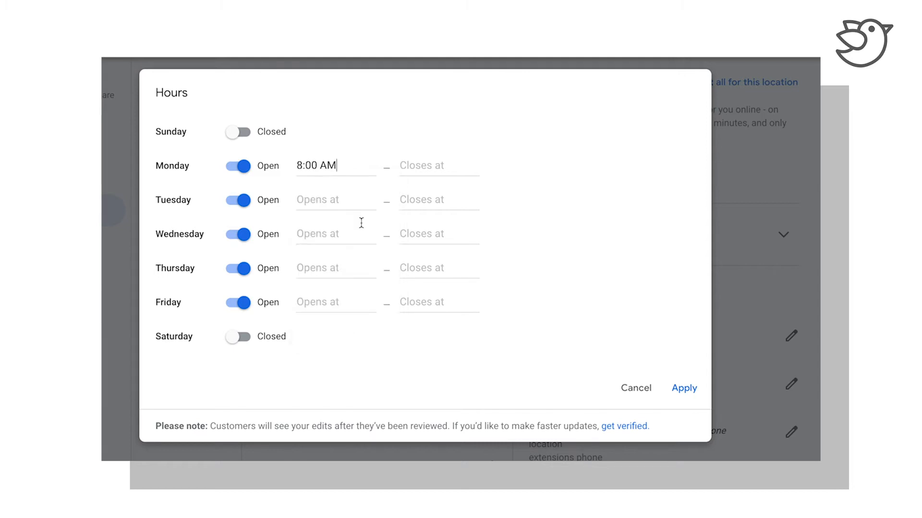
click(434, 168)
scroll(442, 312, down, 2)
scroll(442, 312, down, 6)
scroll(442, 312, up, 2)
scroll(442, 313, down, 5)
scroll(441, 313, down, 6)
click(455, 262)
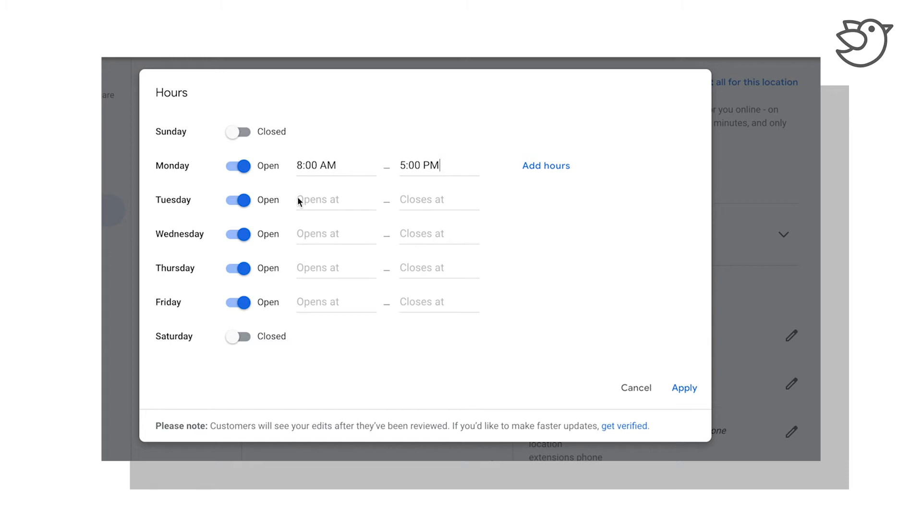
Set Tuesday's business hours to 8:00 AM–5:00 PM
click(319, 199)
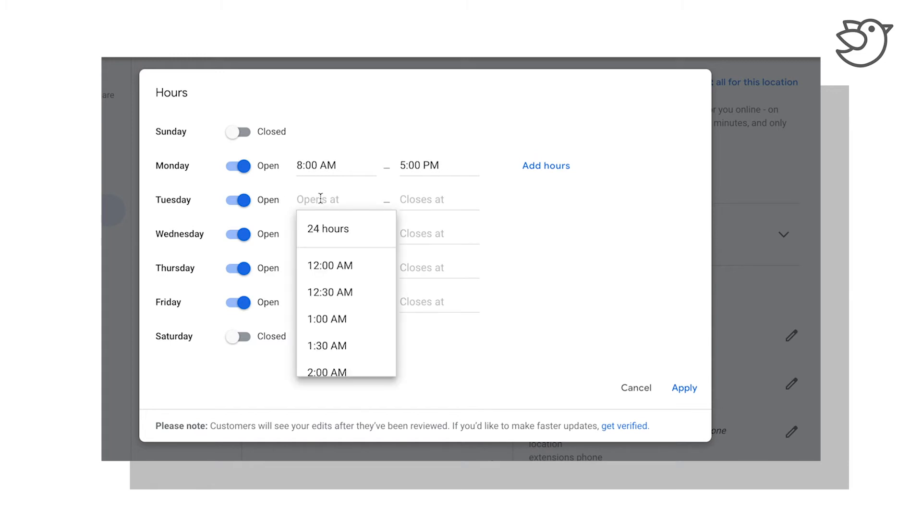
scroll(340, 341, down, 6)
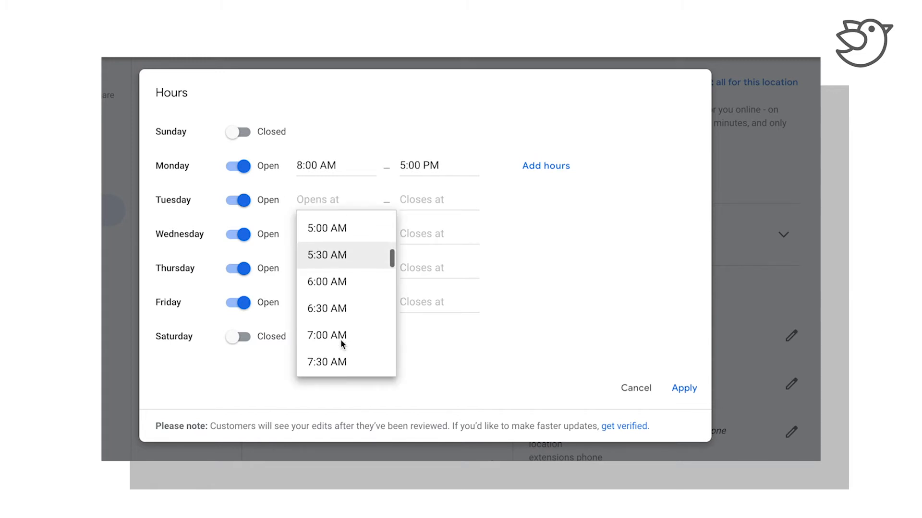
scroll(341, 344, down, 2)
click(362, 341)
click(439, 201)
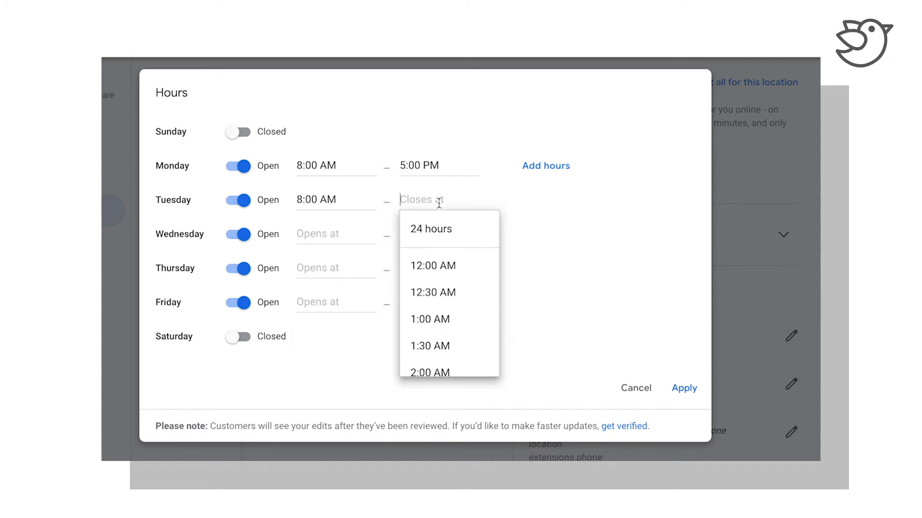
scroll(445, 319, down, 3)
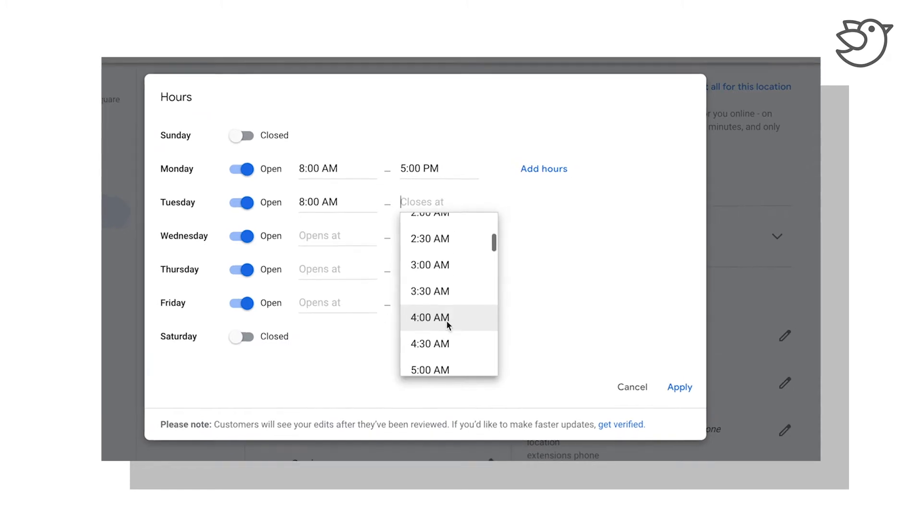
scroll(456, 319, down, 2)
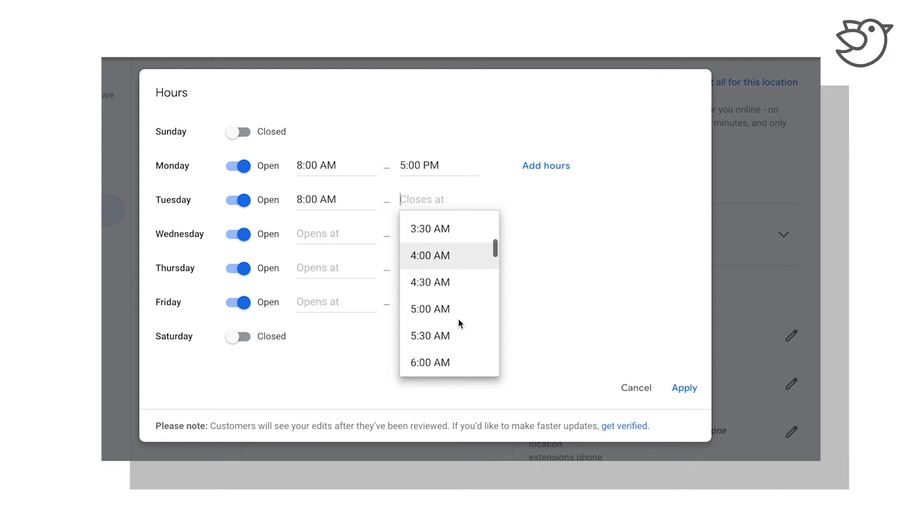
scroll(459, 323, down, 10)
scroll(459, 320, down, 3)
click(471, 310)
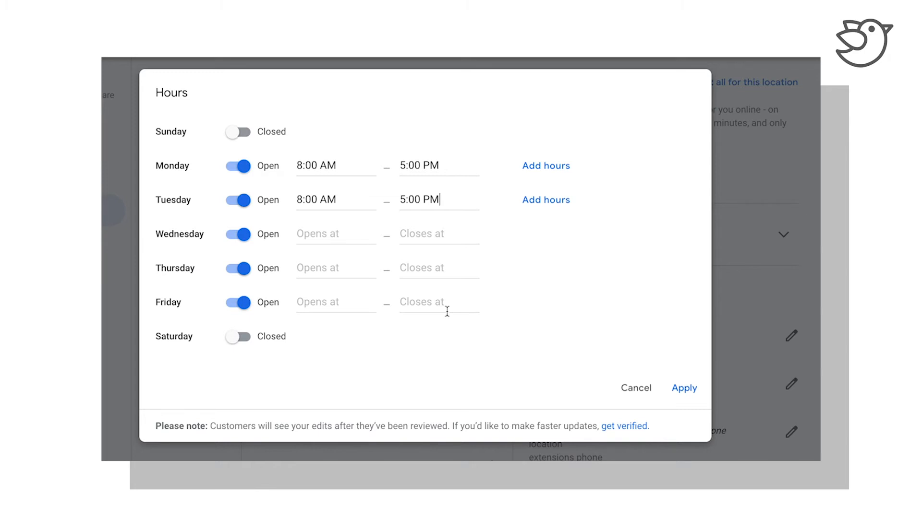
Set Wednesday's business hours to 8:00 AM–5:00 PM
click(342, 229)
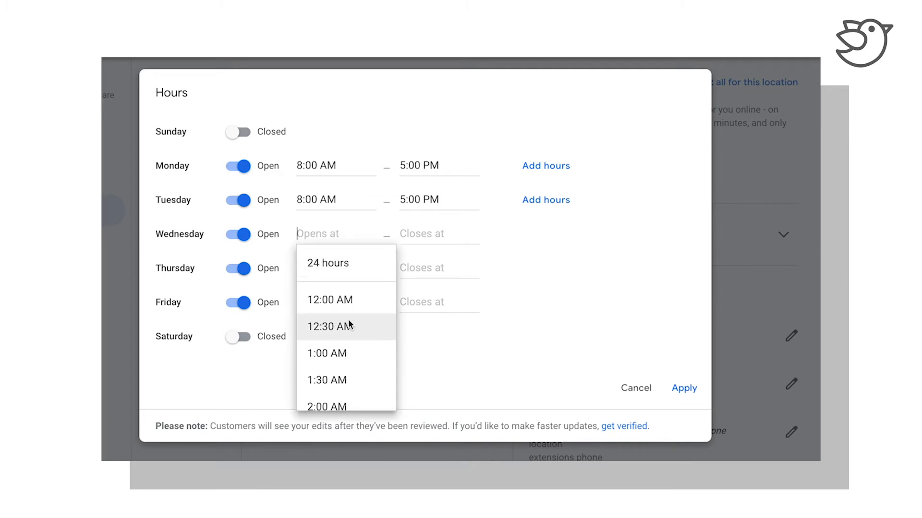
text(8)
click(349, 303)
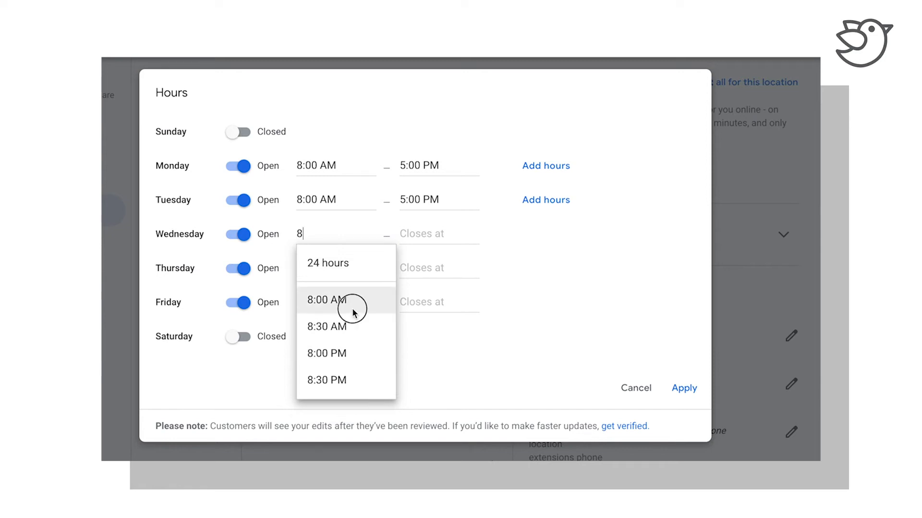
click(429, 231)
text(5)
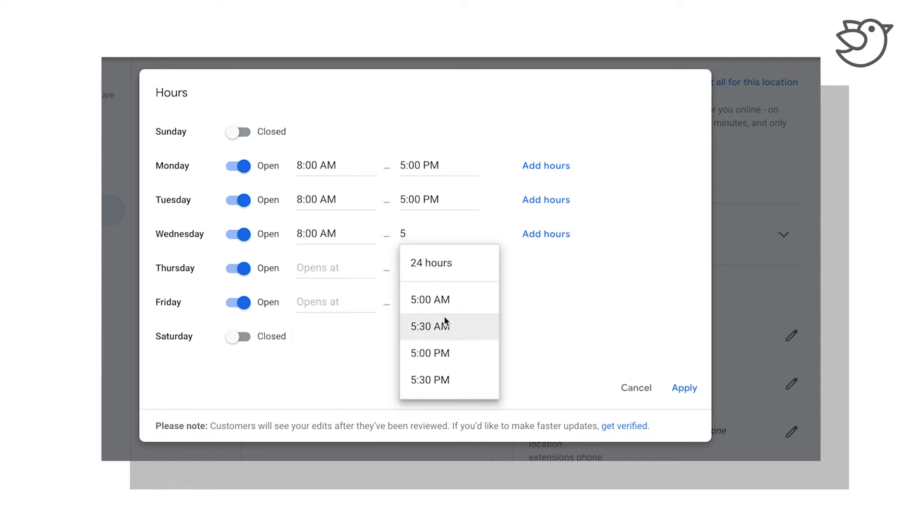
click(445, 354)
Set Thursday's business hours to 8:00 AM–5:00 PM
click(332, 267)
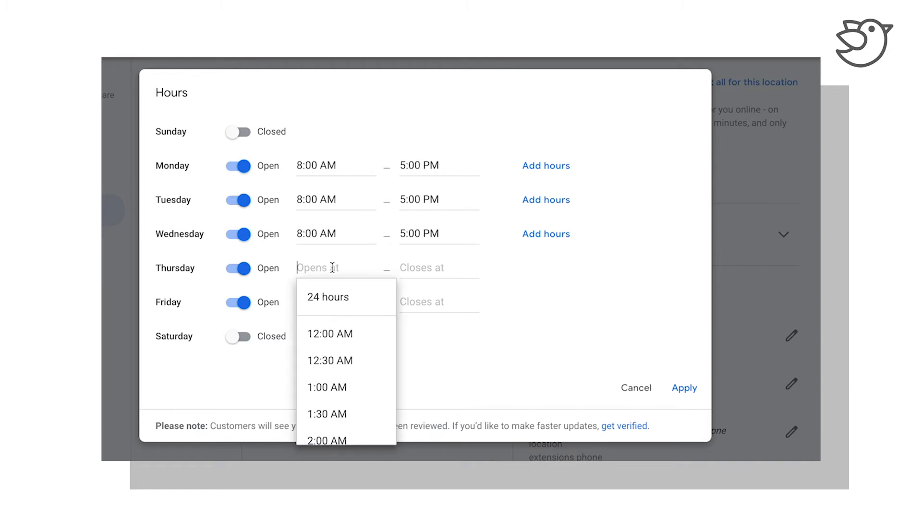
text(8)
click(351, 336)
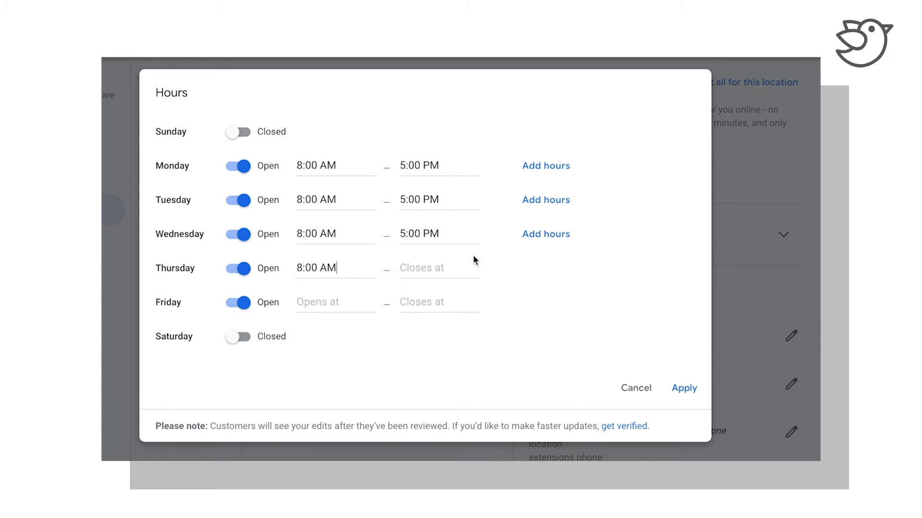
click(441, 265)
text(5)
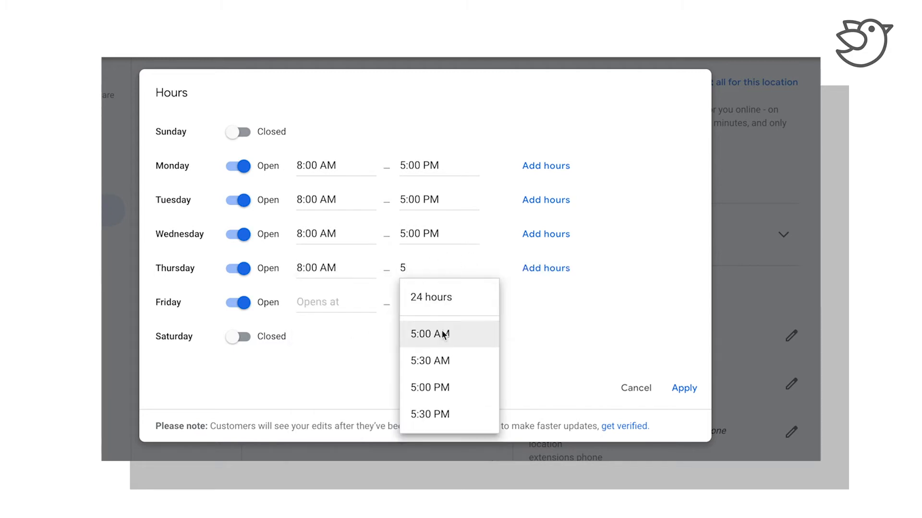
click(426, 388)
Set Friday's business hours to 8:00 AM–5:00 PM and apply the weekly schedule
click(315, 303)
text(6)
key(BackSpace)
text(8)
click(329, 373)
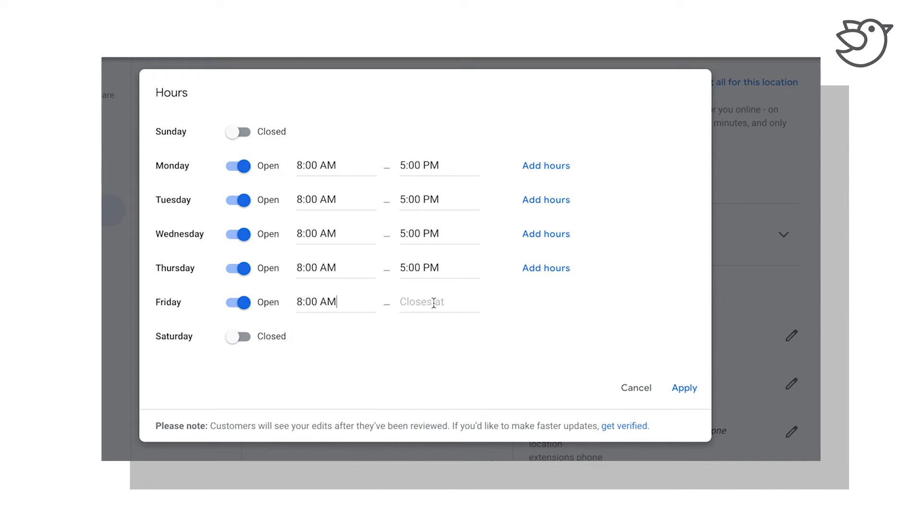
click(433, 305)
text(5)
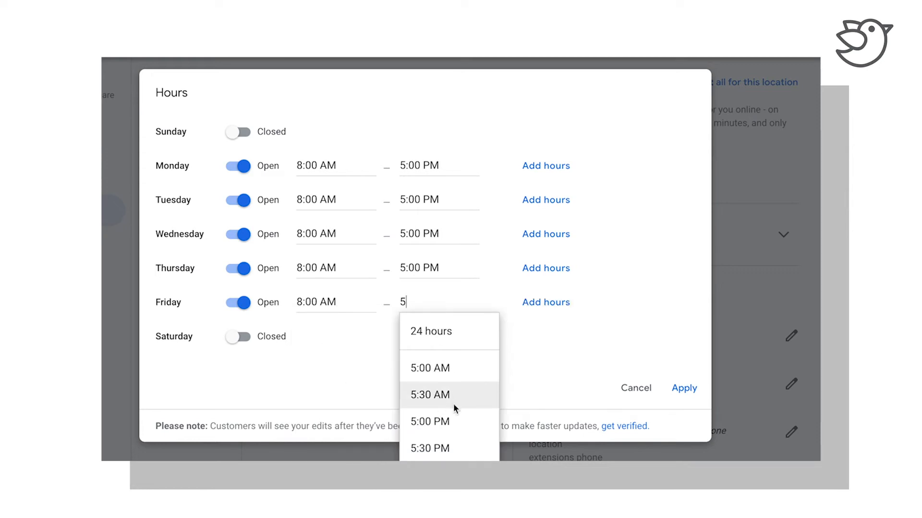
click(453, 420)
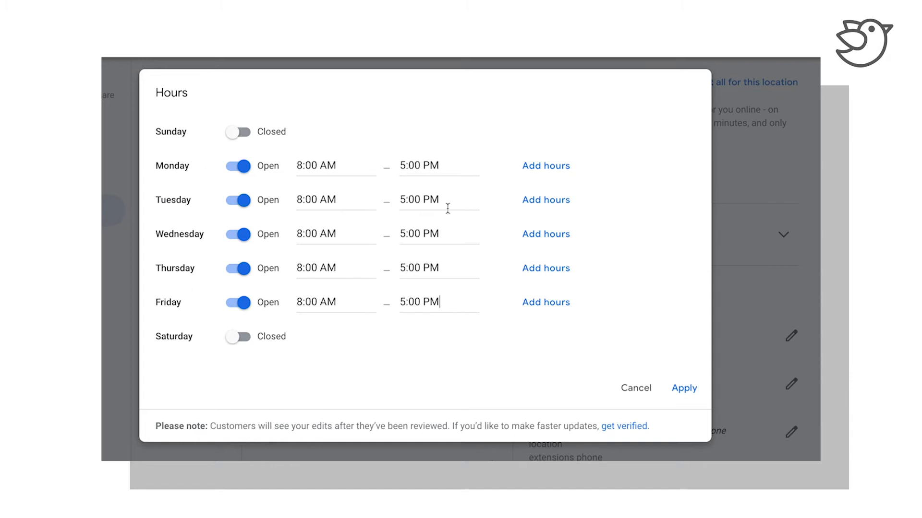
click(684, 389)
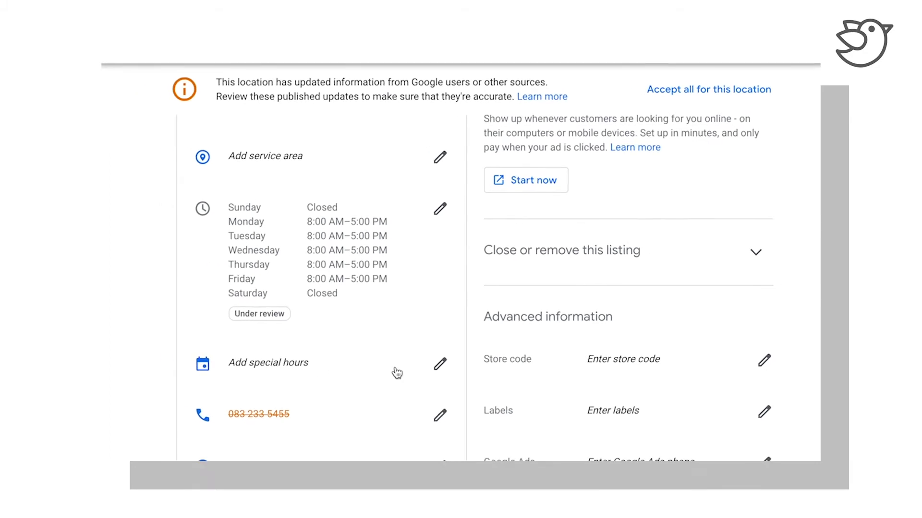
Add special hours marking the business closed on Human Rights Day 3/21/20, Good Friday 4/10/20 and Family Day 4/13/20
click(409, 366)
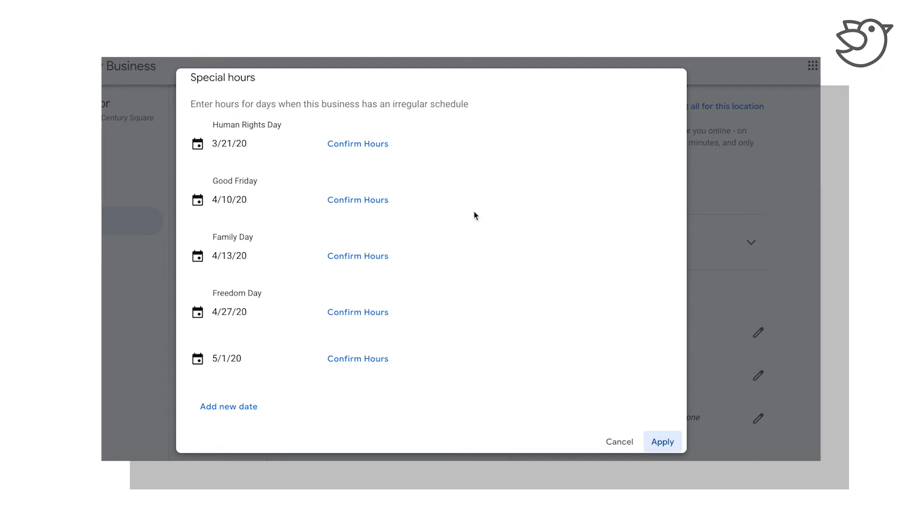
click(354, 144)
click(336, 143)
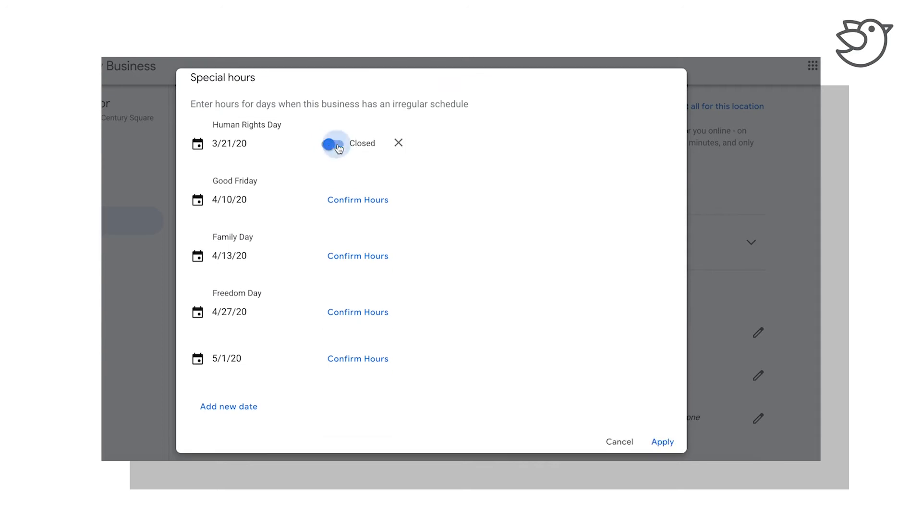
click(348, 205)
click(343, 201)
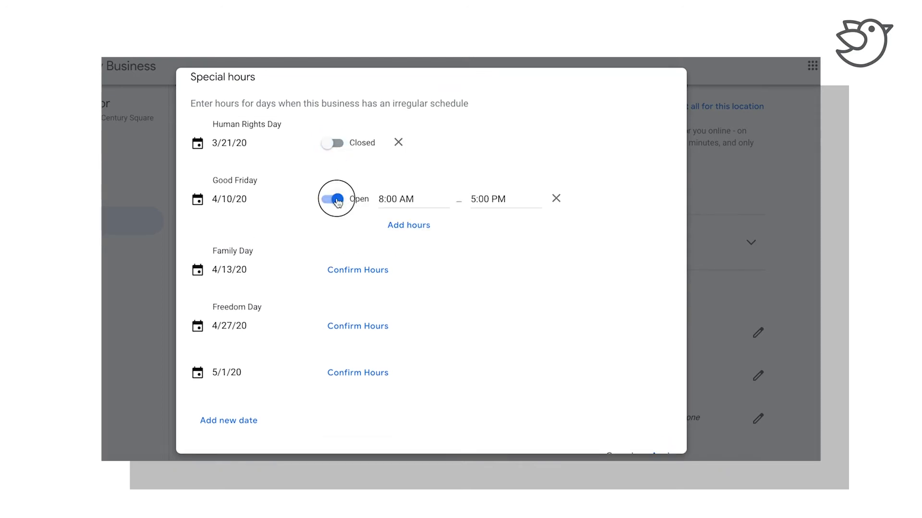
click(349, 263)
click(332, 264)
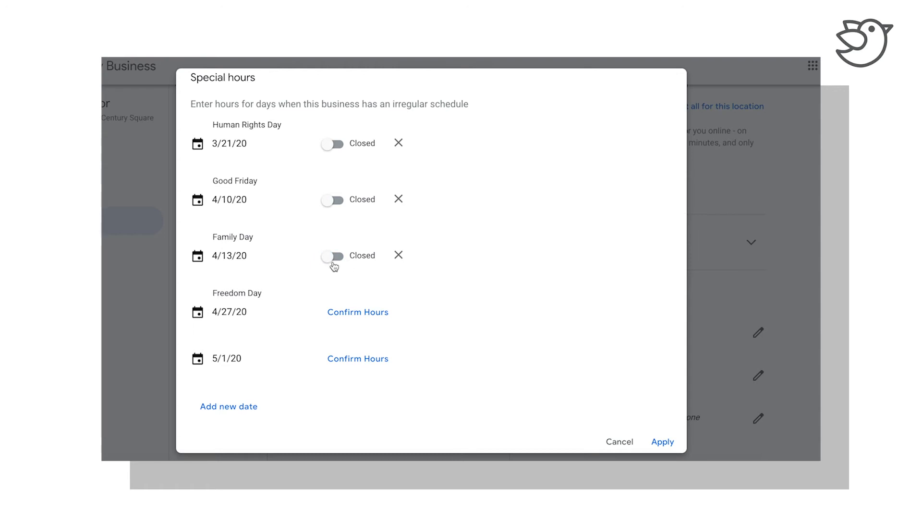
Mark the business closed on Freedom Day 4/27/20 and on 5/1/20, and apply the special hours
click(338, 320)
click(341, 367)
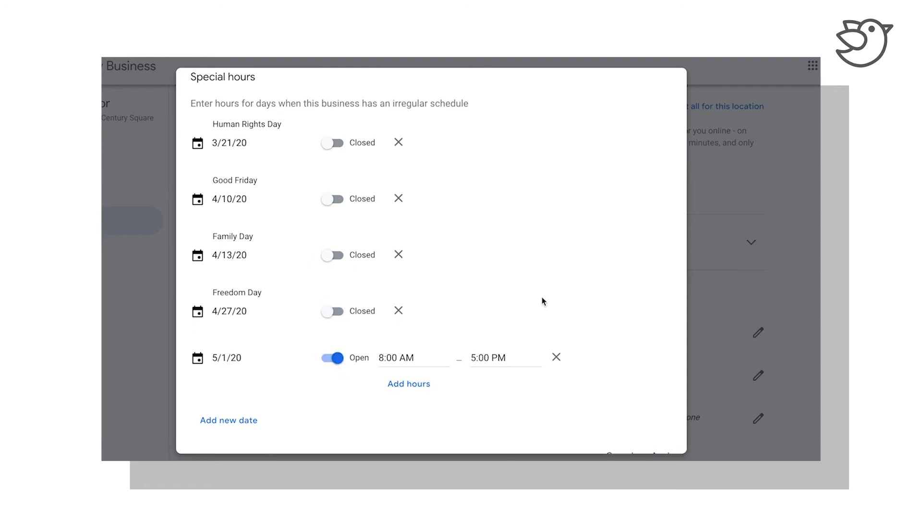
click(336, 359)
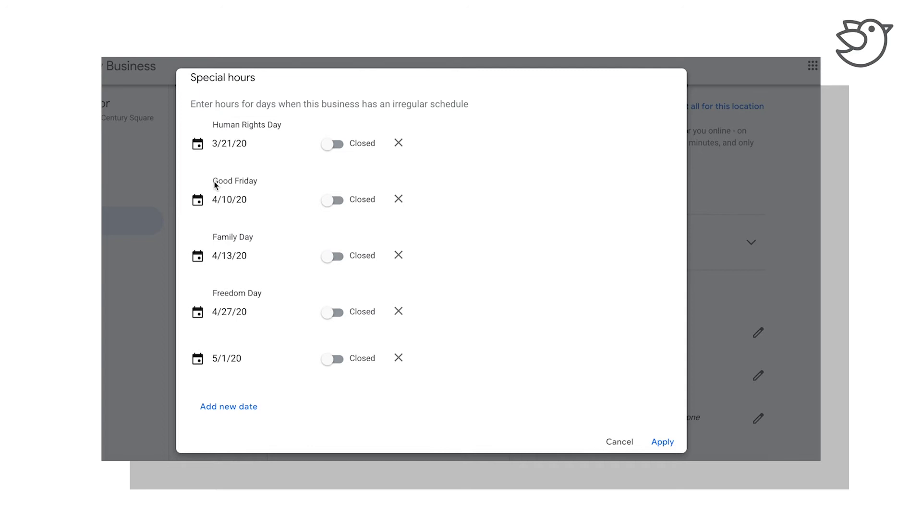
click(662, 442)
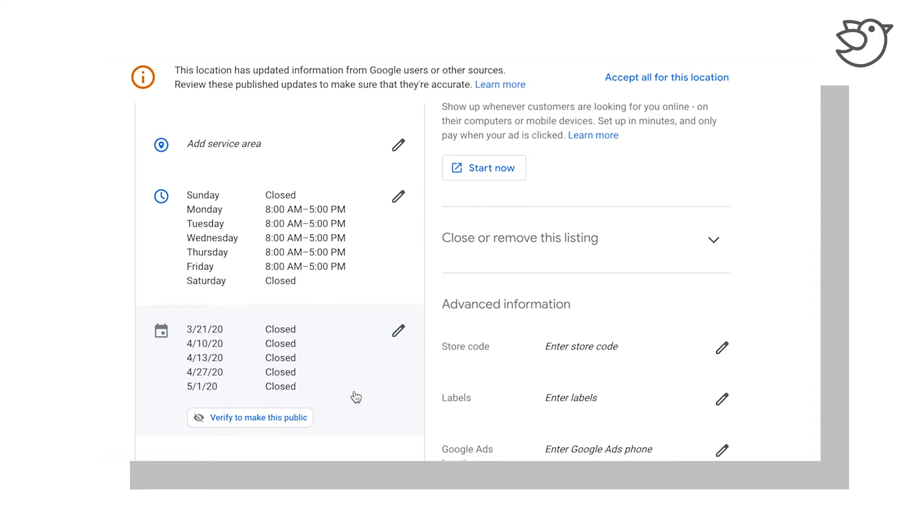
Add the business description "Metis Accelerator has a passion to assist small business grow in SA." and apply it
scroll(354, 397, down, 1)
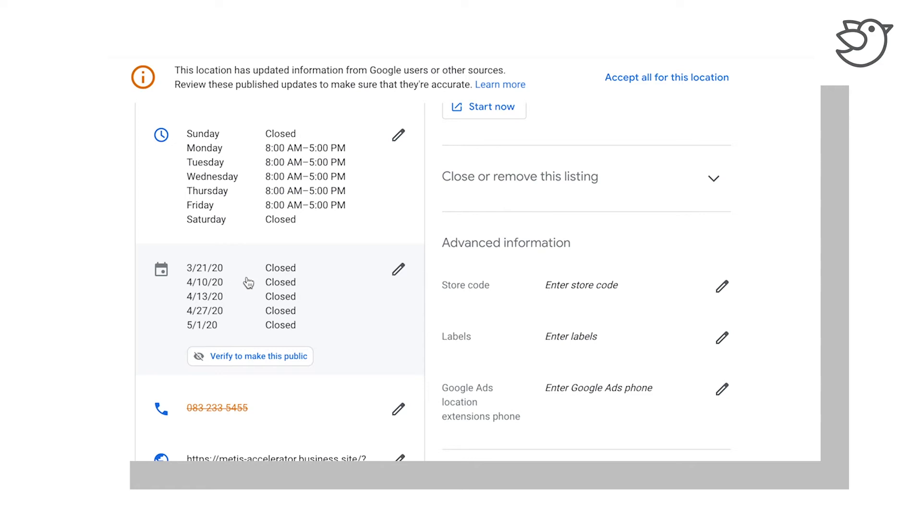
scroll(324, 315, down, 1)
scroll(324, 316, down, 4)
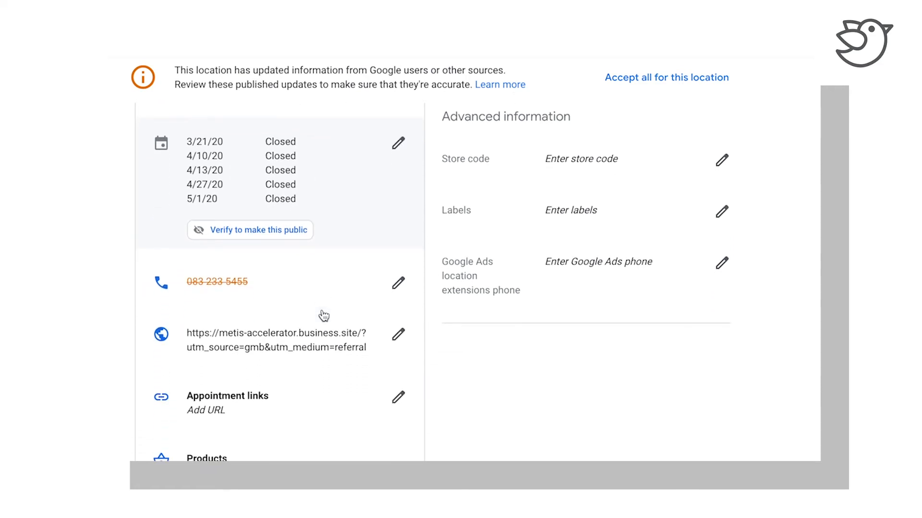
scroll(324, 316, down, 3)
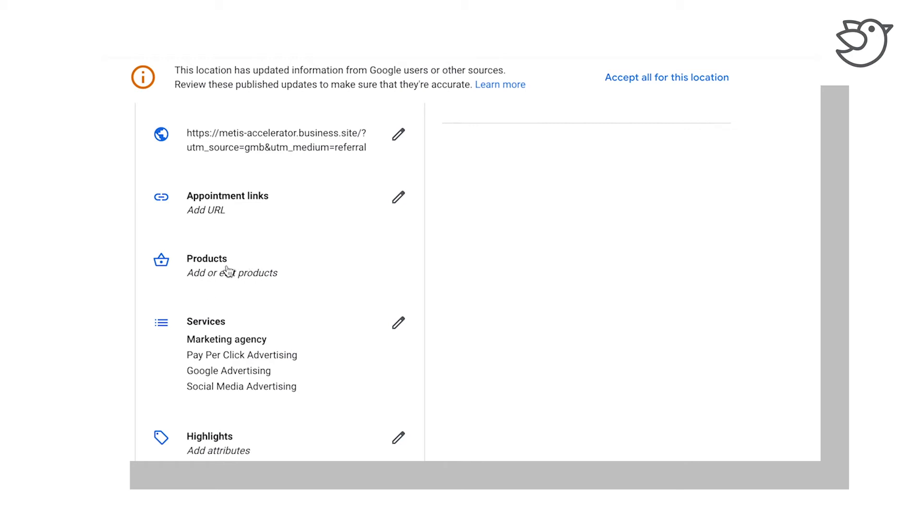
scroll(355, 342, down, 3)
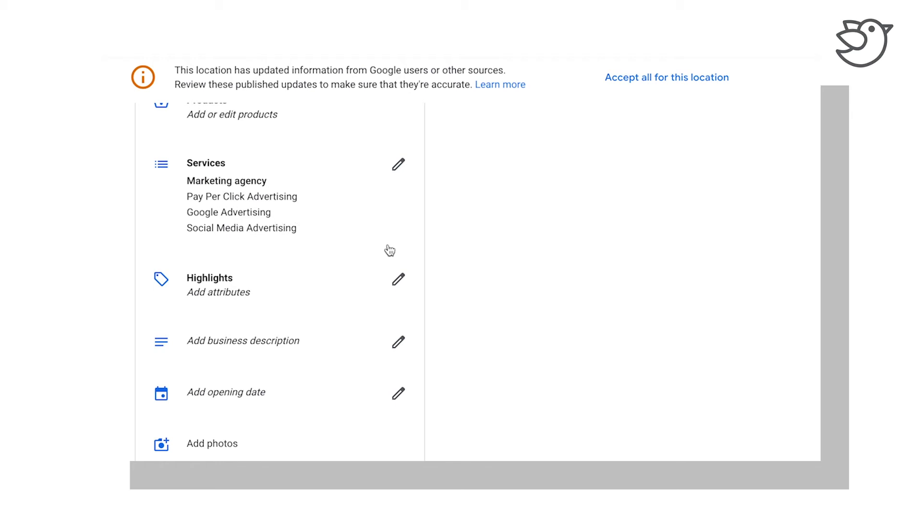
scroll(376, 359, down, 1)
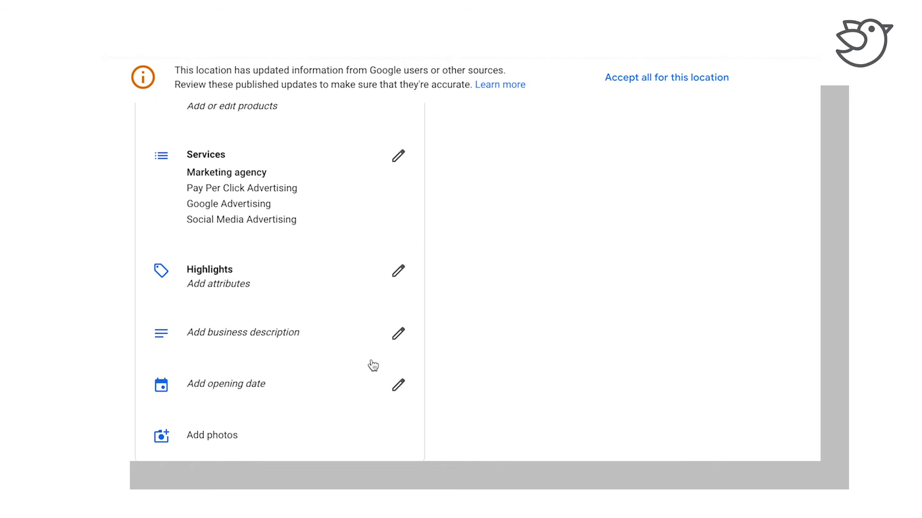
click(397, 333)
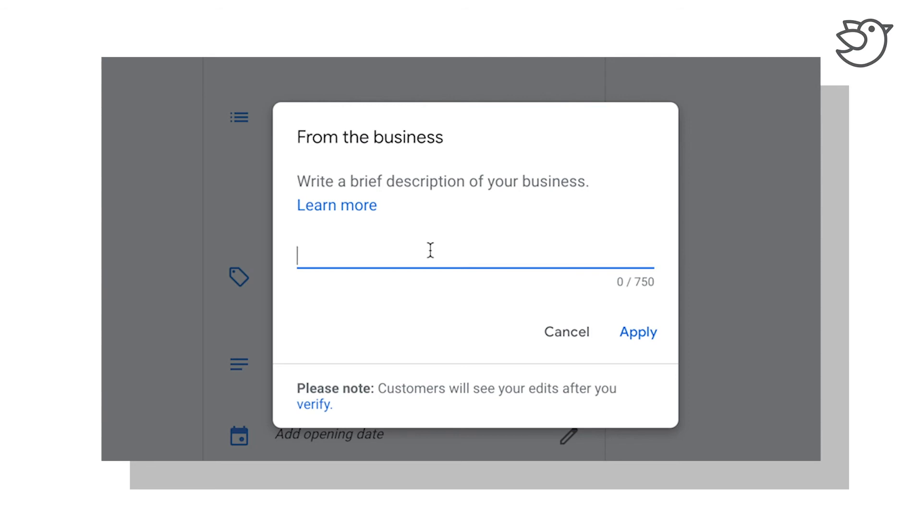
text(Metis Accelerator )
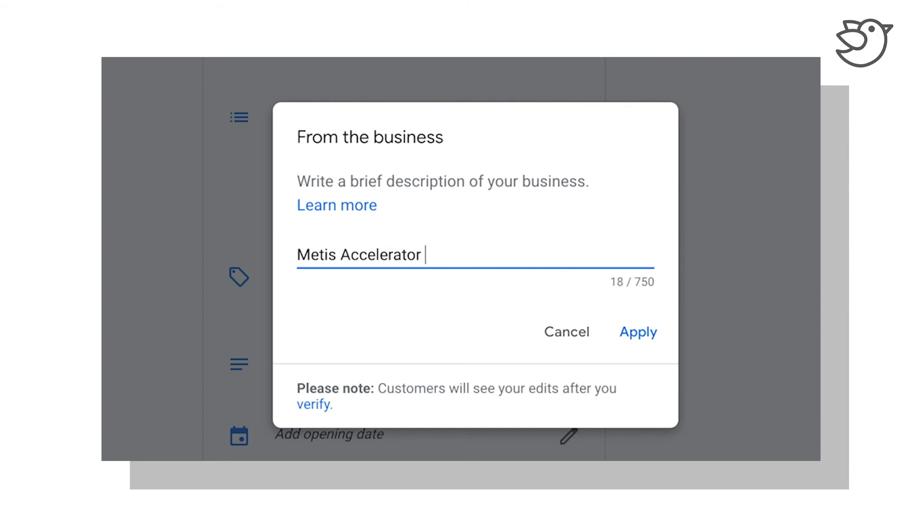
text(has a passion to )
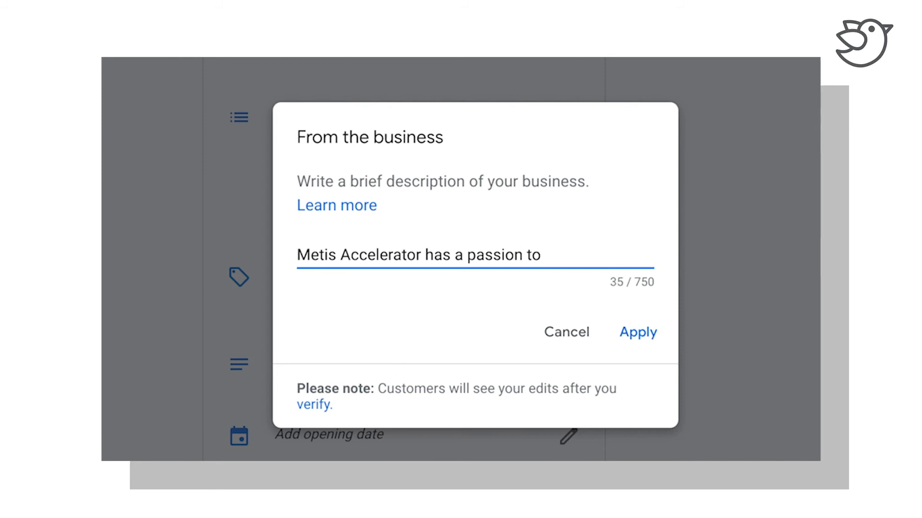
text(assist small business grow.)
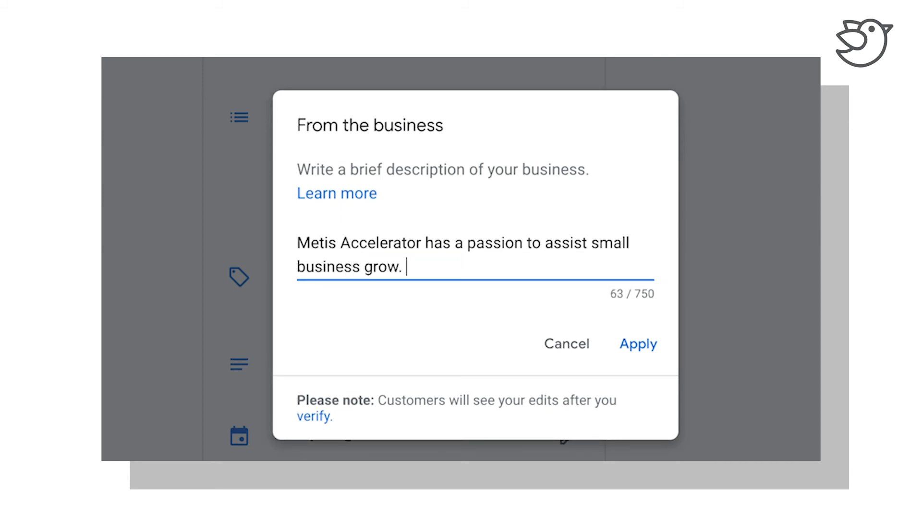
key(BackSpace)
text(in SA.)
click(638, 349)
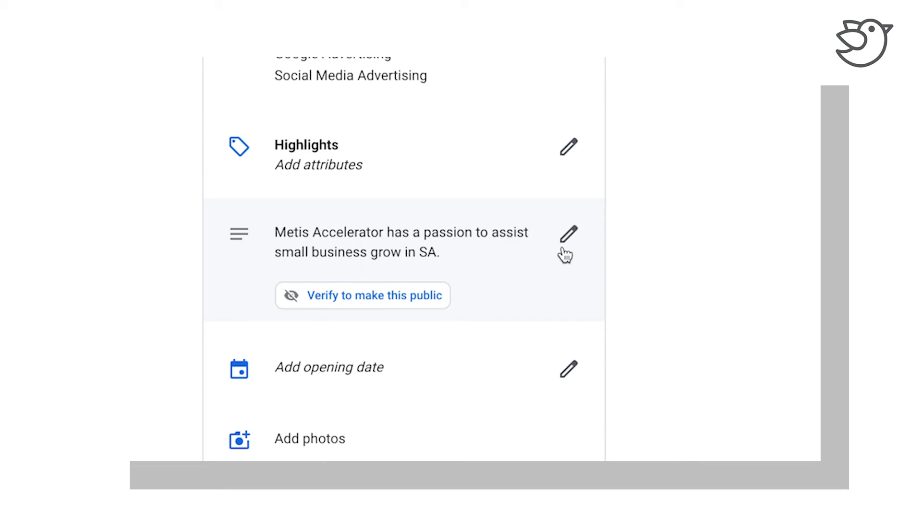
Set the business opening date to June 1, 2010 and apply it
click(566, 380)
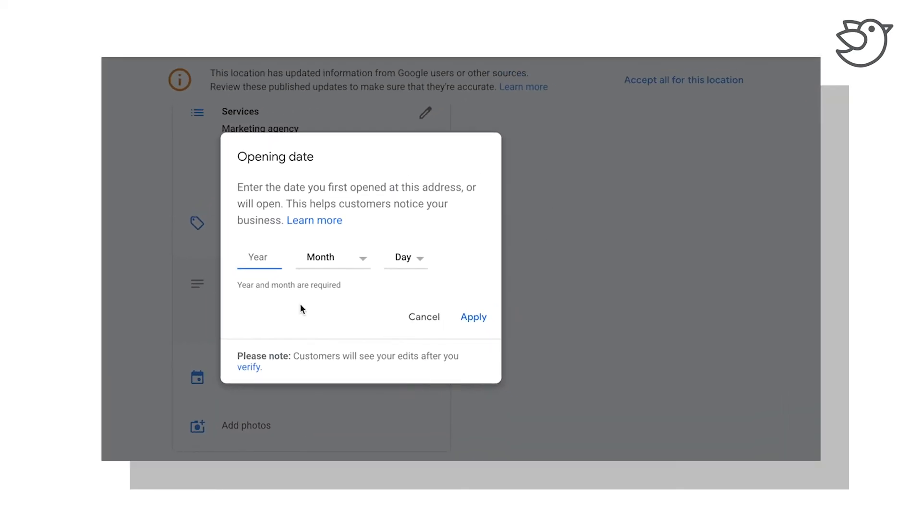
text(2010)
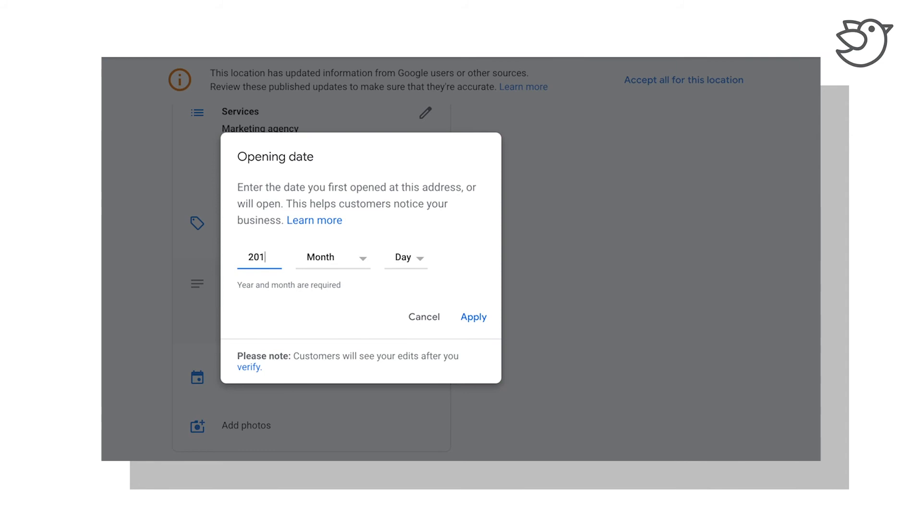
click(327, 259)
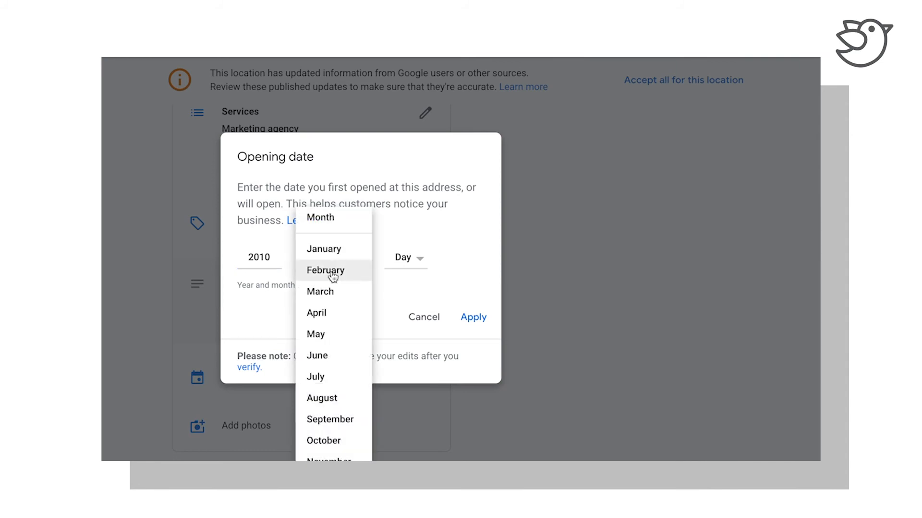
click(338, 360)
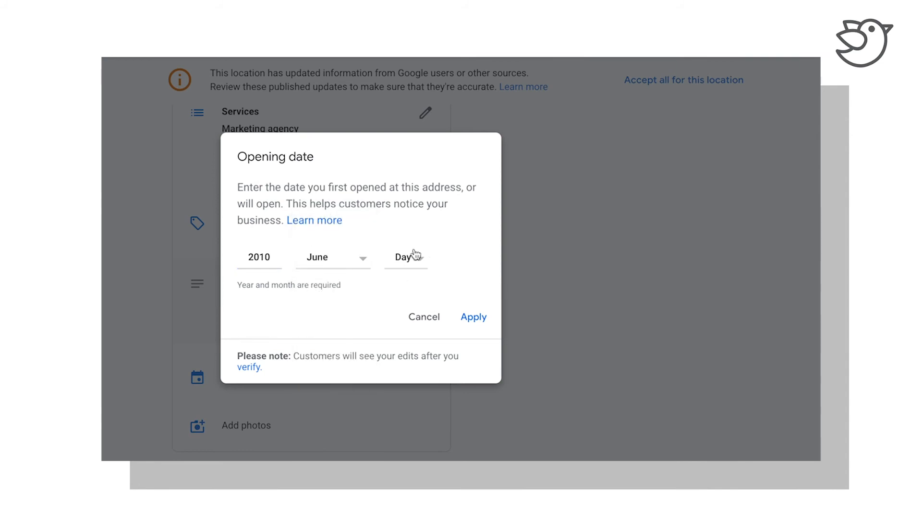
click(410, 261)
click(398, 65)
click(482, 318)
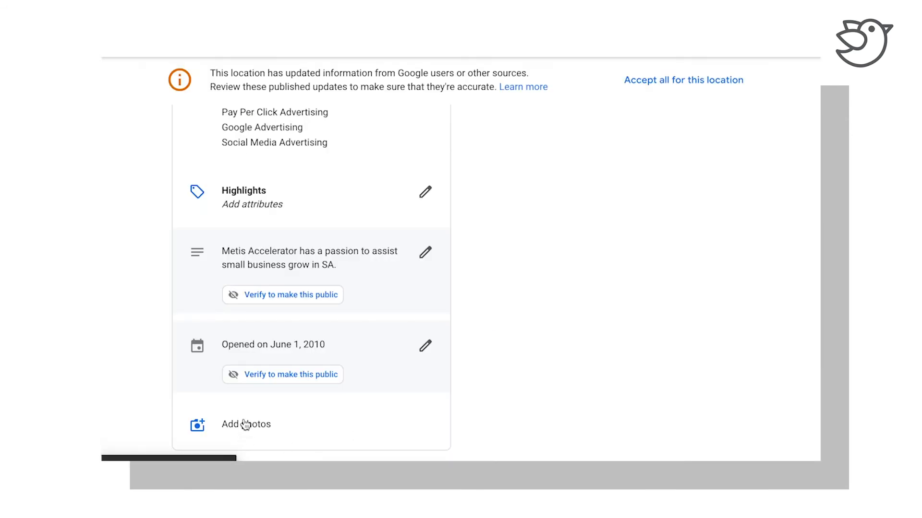
Open the listing's photos area, dismiss the introductory tip, and review the logo, cover, video and interior upload options
click(245, 424)
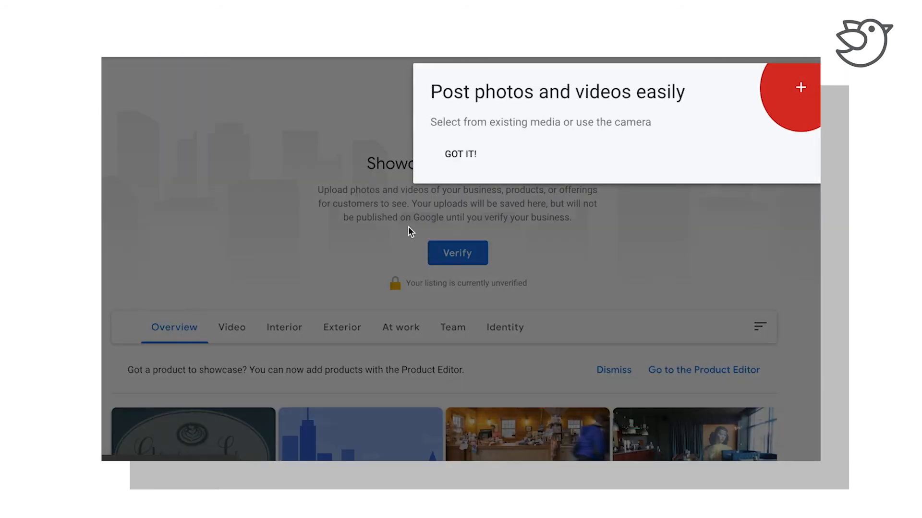
click(455, 158)
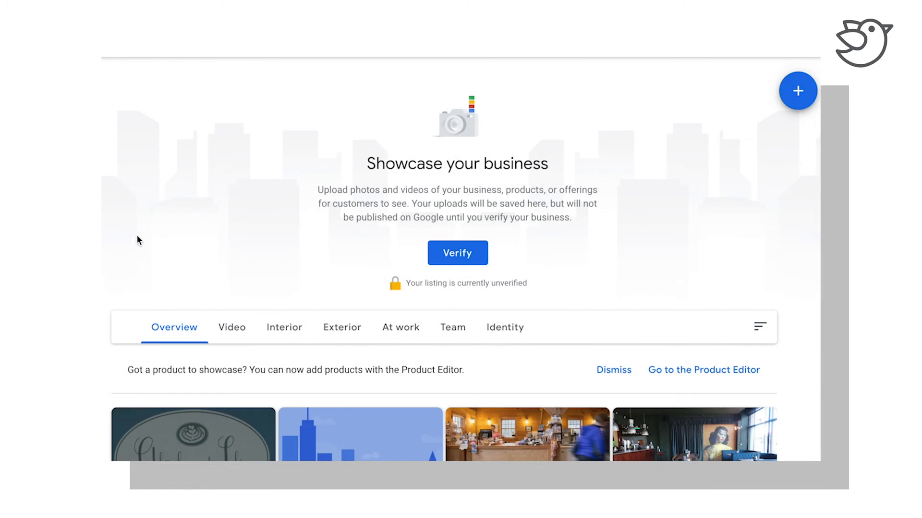
scroll(136, 236, down, 1)
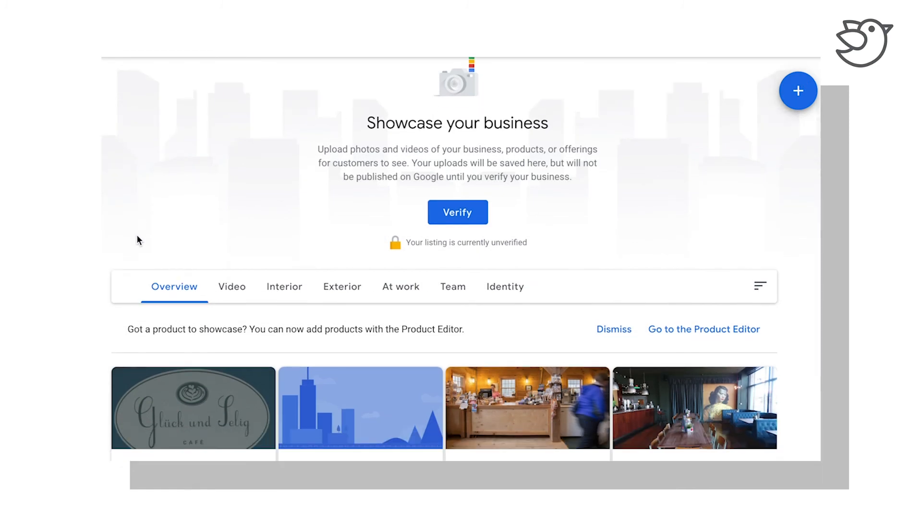
scroll(137, 240, down, 5)
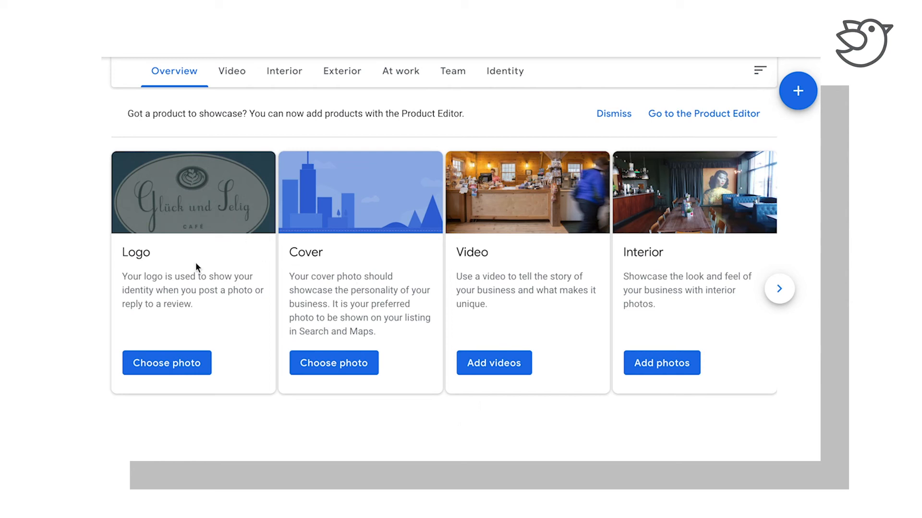
scroll(261, 433, down, 1)
scroll(261, 434, up, 1)
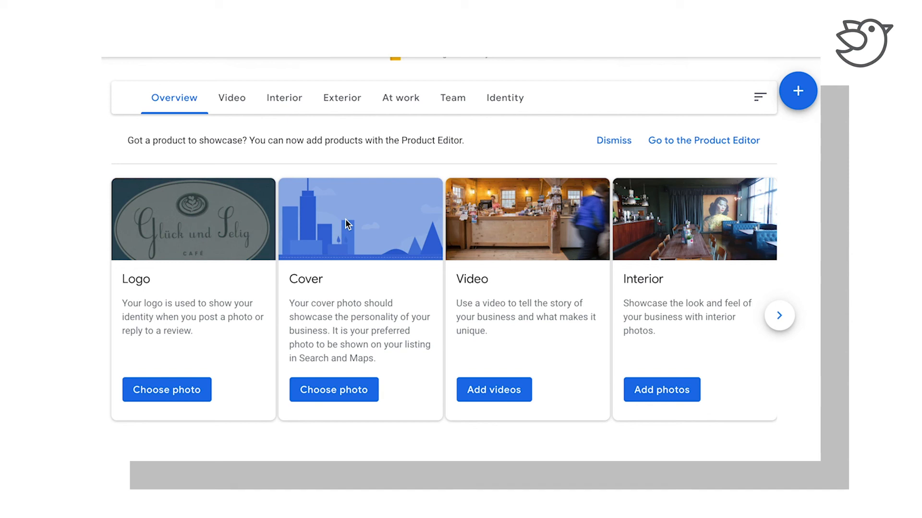
scroll(345, 220, up, 1)
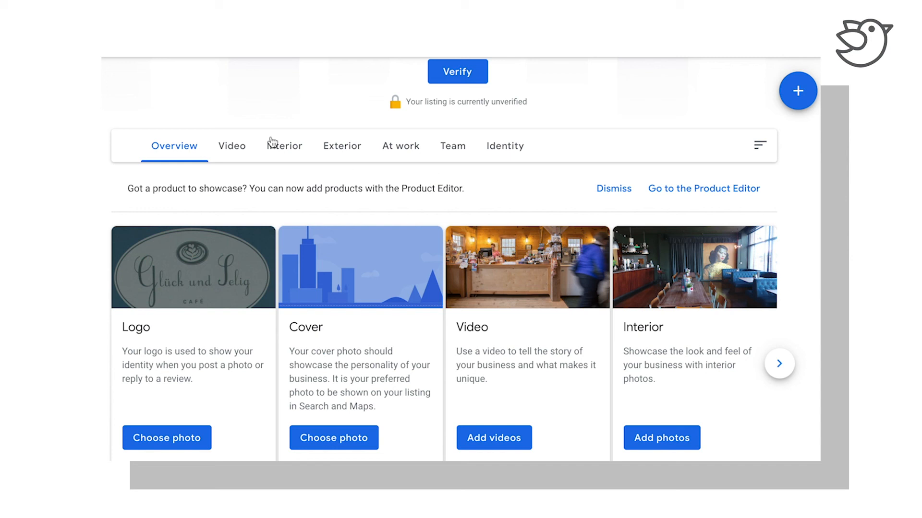
Back on the listing's information page, collapse the "Advertise easily in minutes" section and review the Advanced information fields
scroll(272, 141, down, 2)
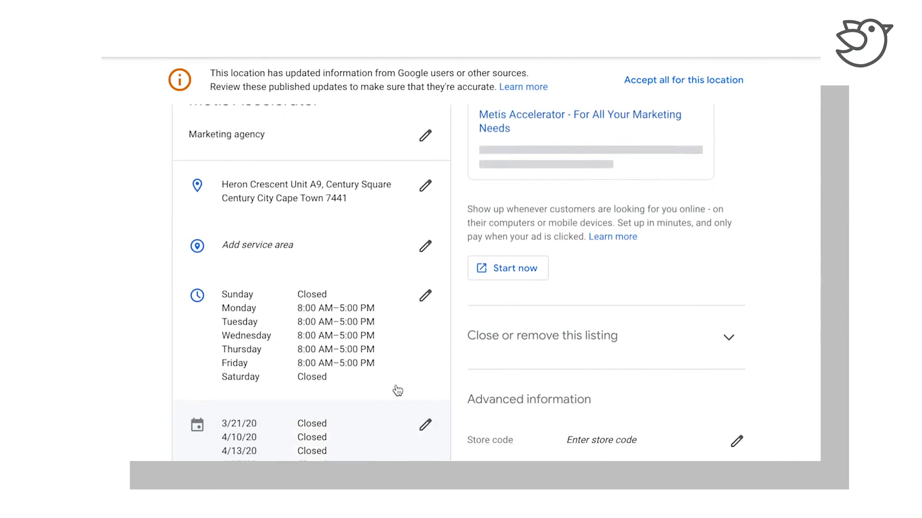
scroll(398, 391, down, 4)
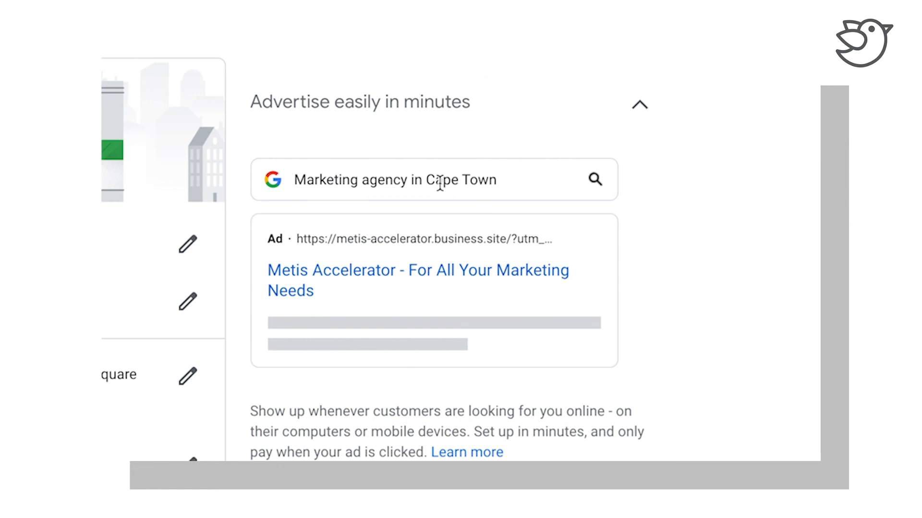
click(640, 109)
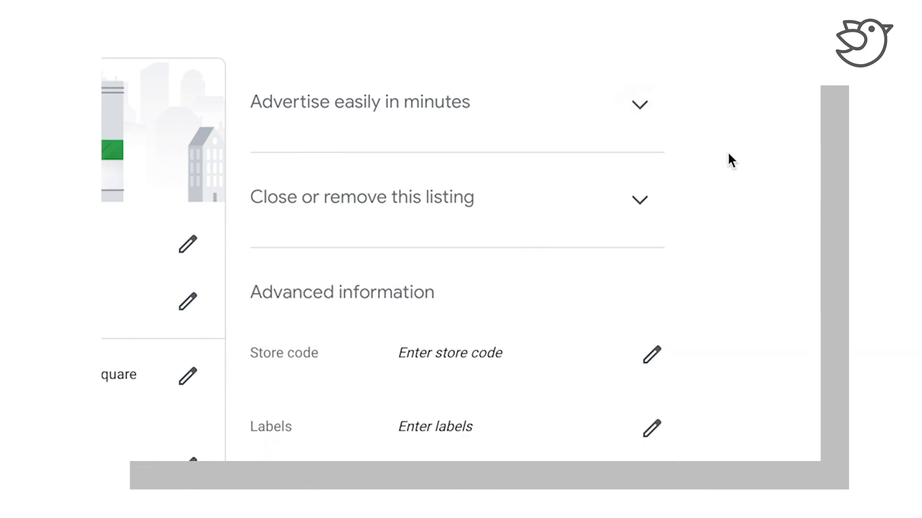
scroll(698, 284, down, 3)
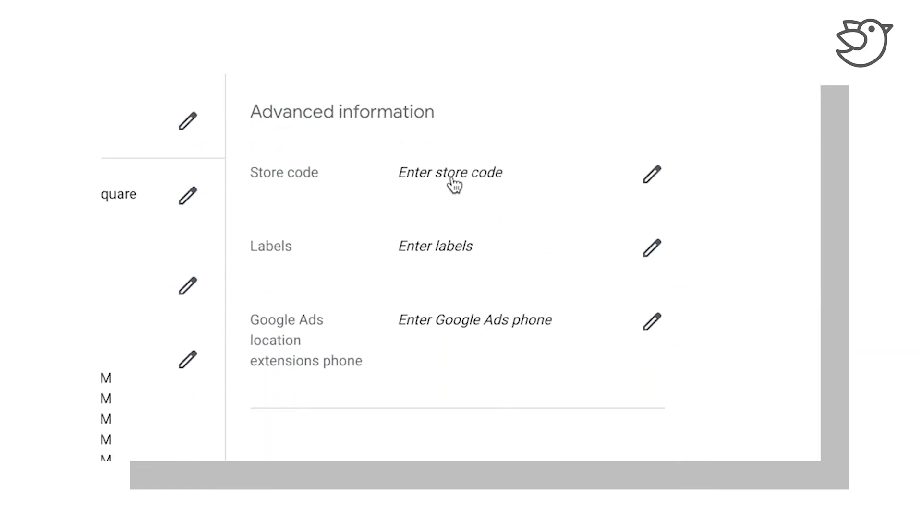